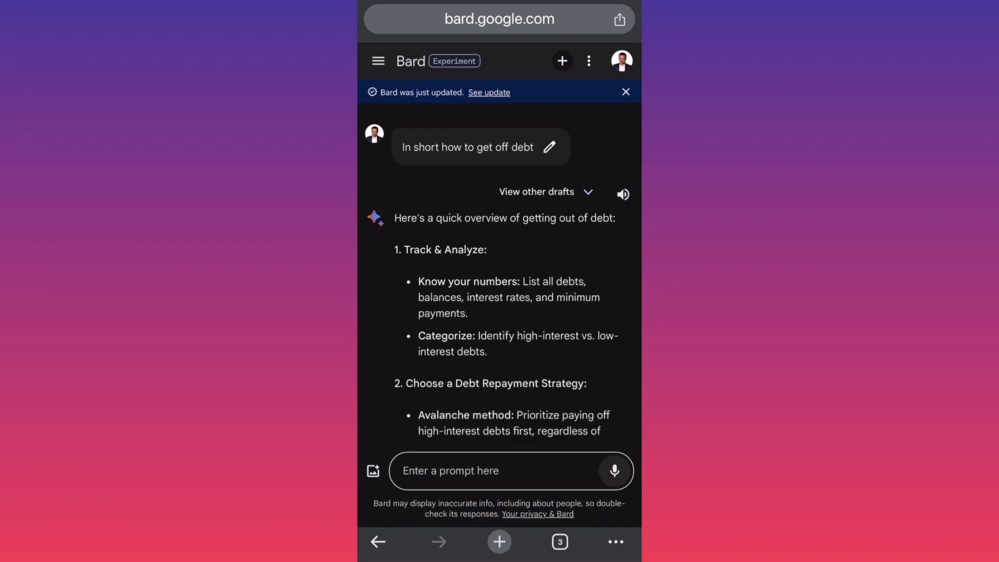
{"action": "scroll", "coordinate": [500, 312], "scroll_direction": "down", "scroll_amount": 2}
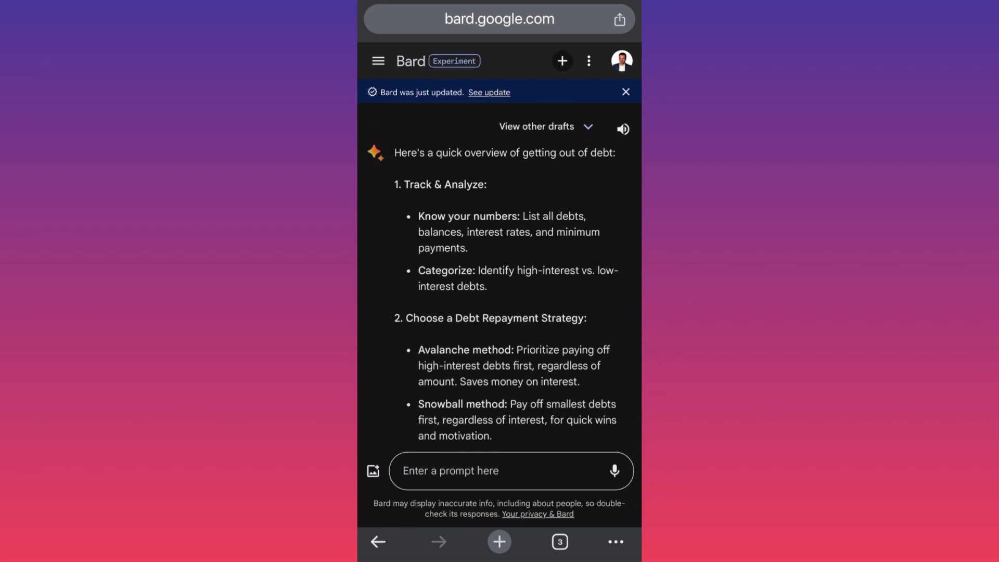
{"action": "scroll", "coordinate": [499, 312], "scroll_direction": "down", "scroll_amount": 3}
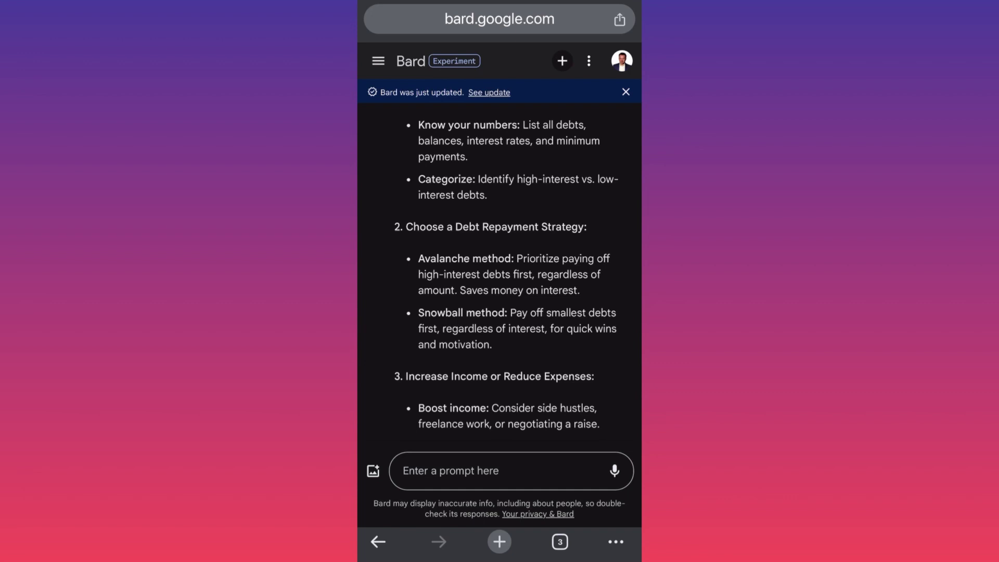
{"action": "scroll", "coordinate": [500, 282], "scroll_direction": "down", "scroll_amount": 4}
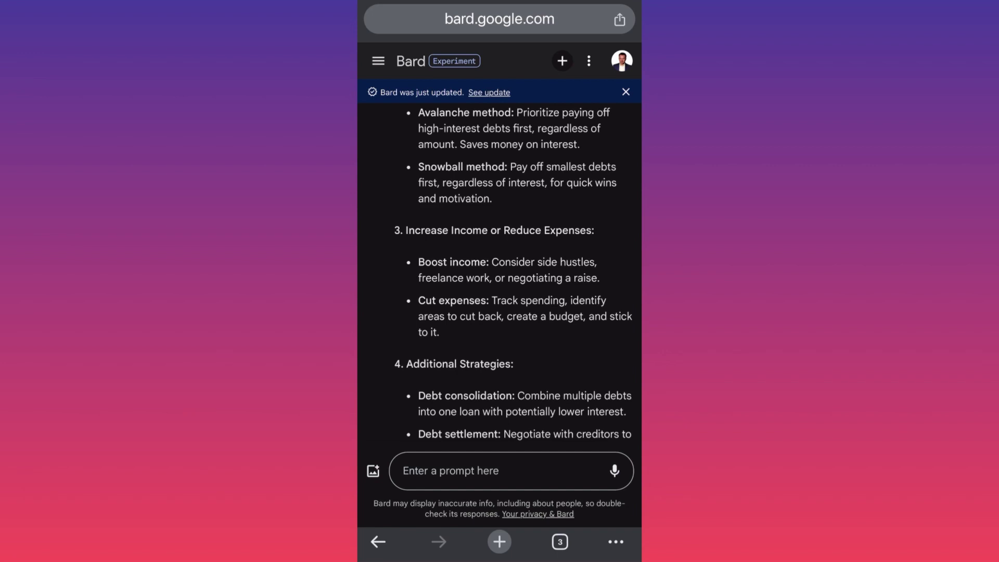
{"action": "scroll", "coordinate": [512, 275], "scroll_direction": "down", "scroll_amount": 2}
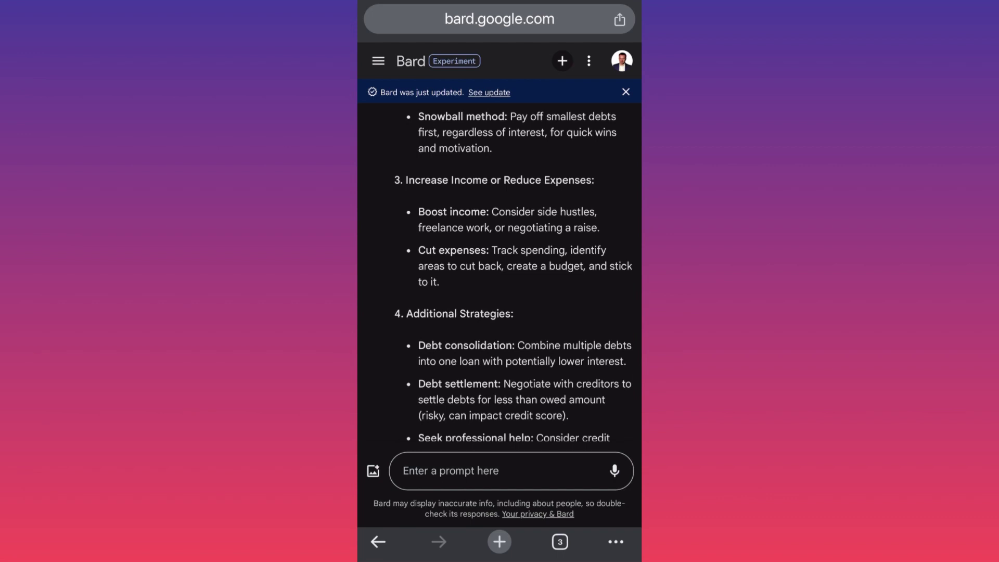
{"action": "scroll", "coordinate": [500, 281], "scroll_direction": "down", "scroll_amount": 2}
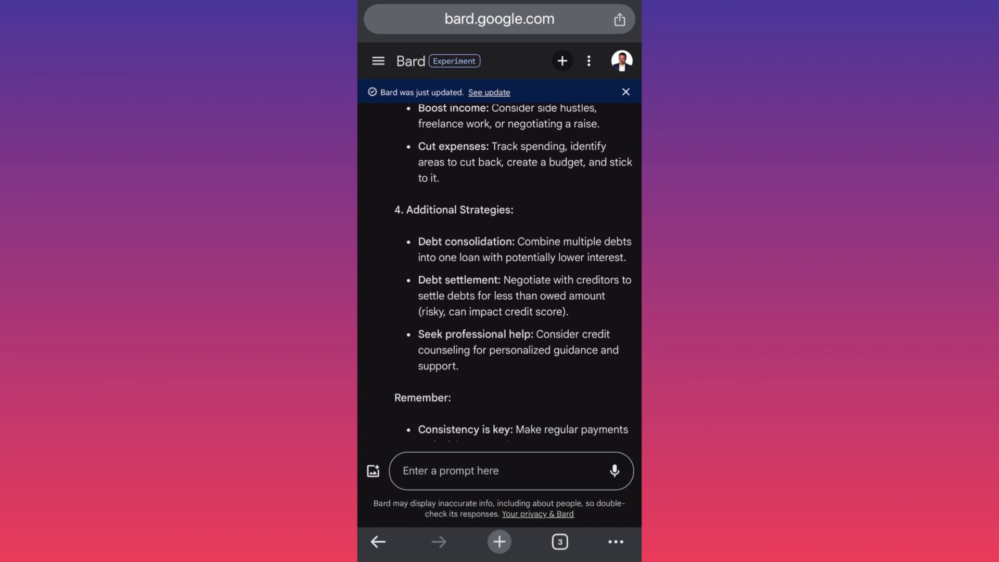